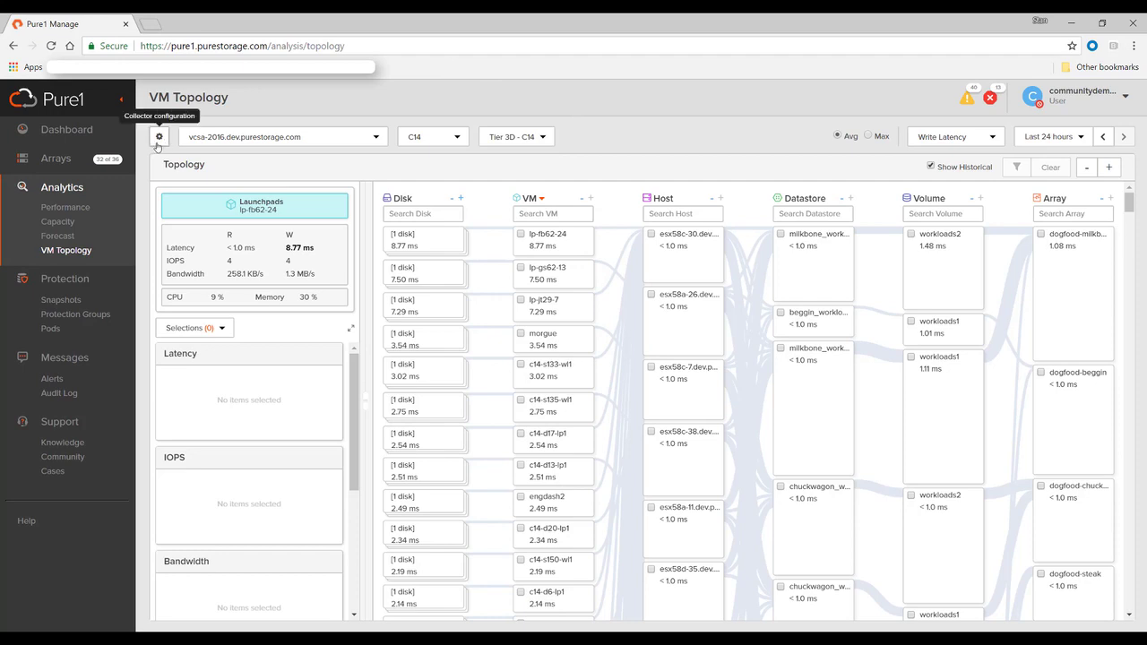
# - Open the collector configuration and start the name entry for a new off-array collector
pyautogui.click(159, 139)
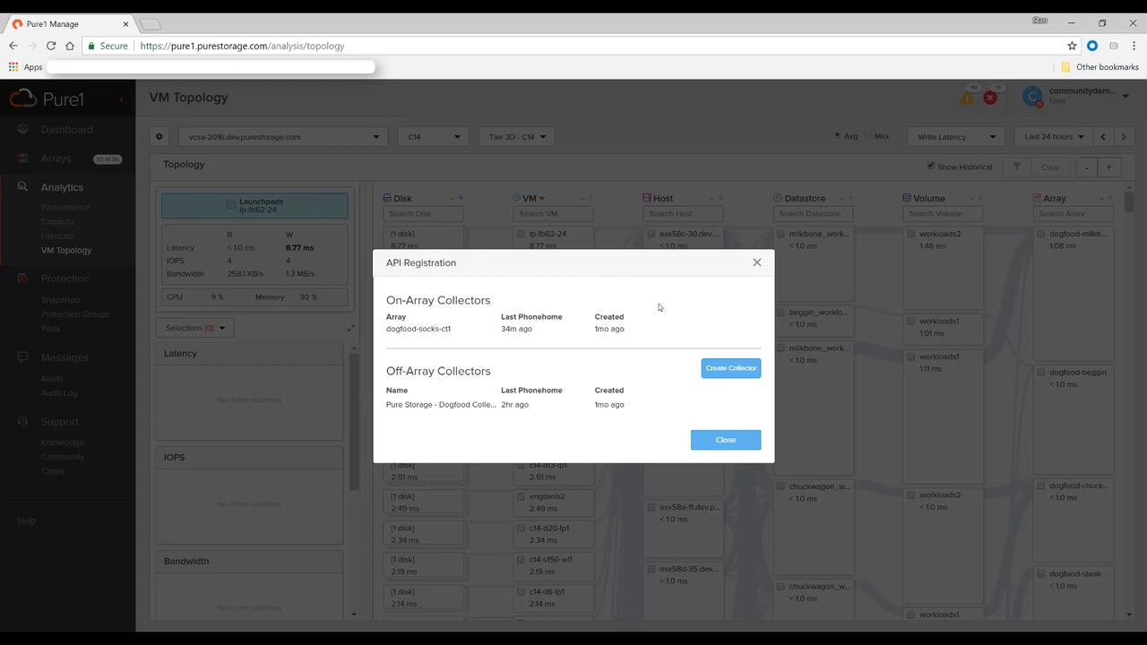
pyautogui.click(716, 369)
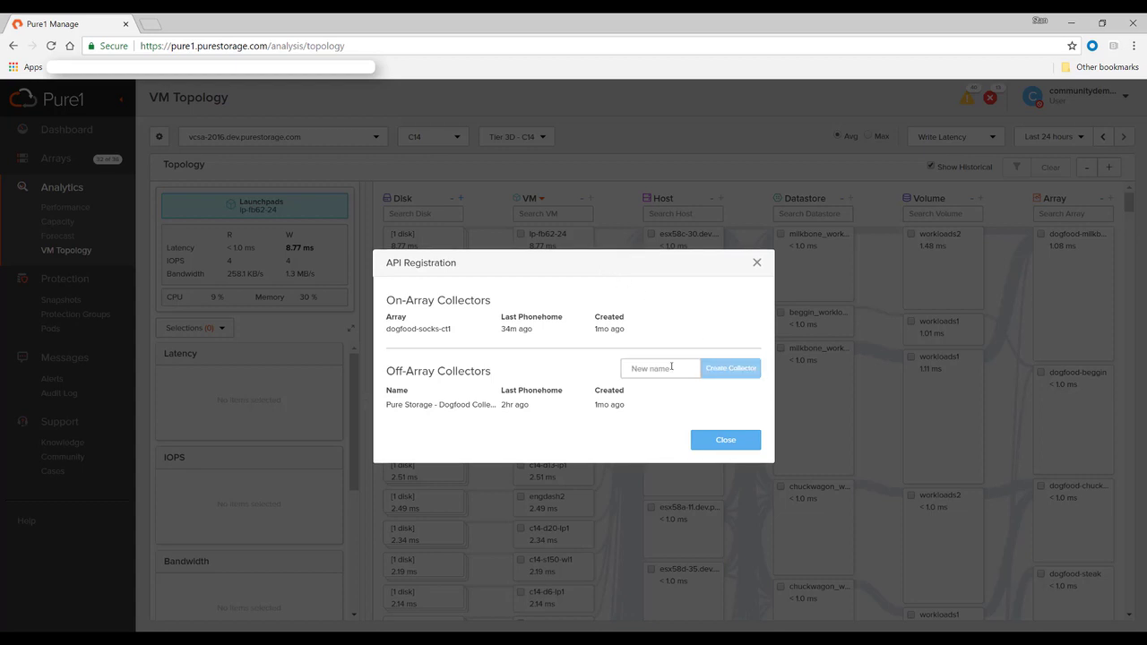
pyautogui.click(672, 367)
# - View the existing off-array collector's one-line installation script, select its full text, and close the API registration
pyautogui.moveTo(716, 405)
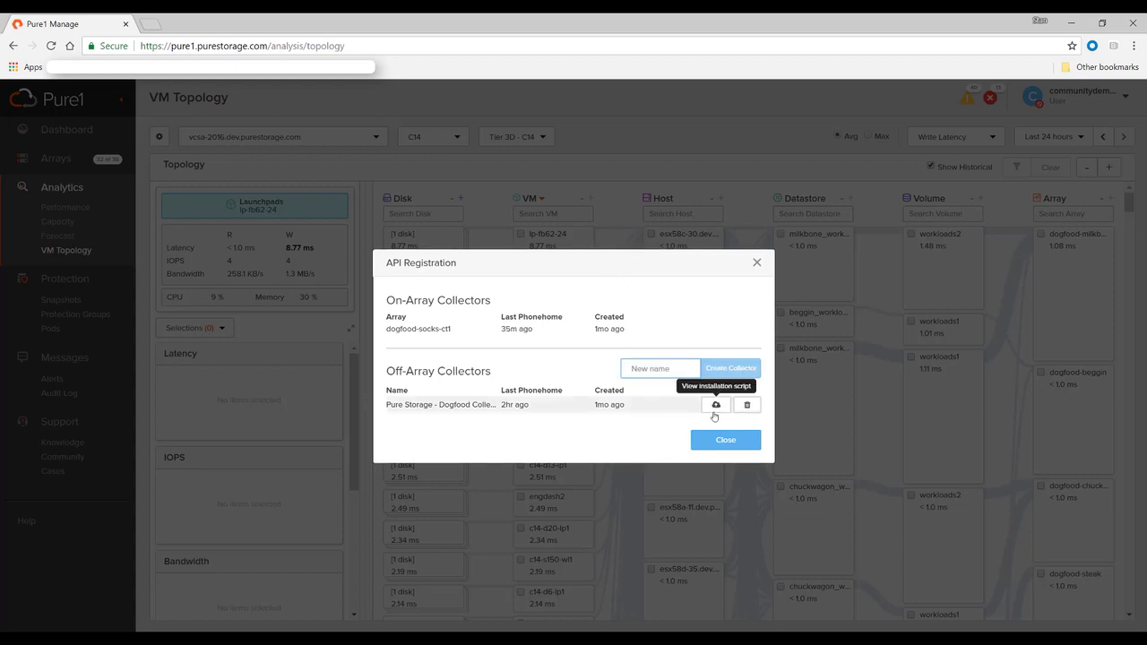
pyautogui.click(717, 405)
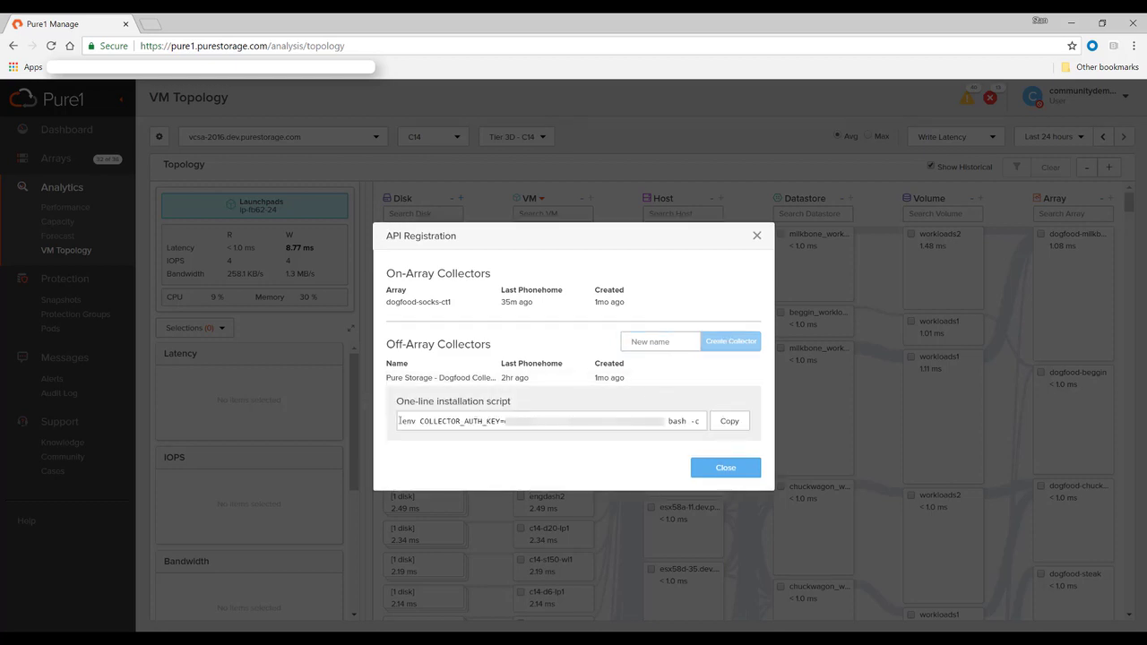
pyautogui.moveTo(400, 420); pyautogui.dragTo(772, 424)
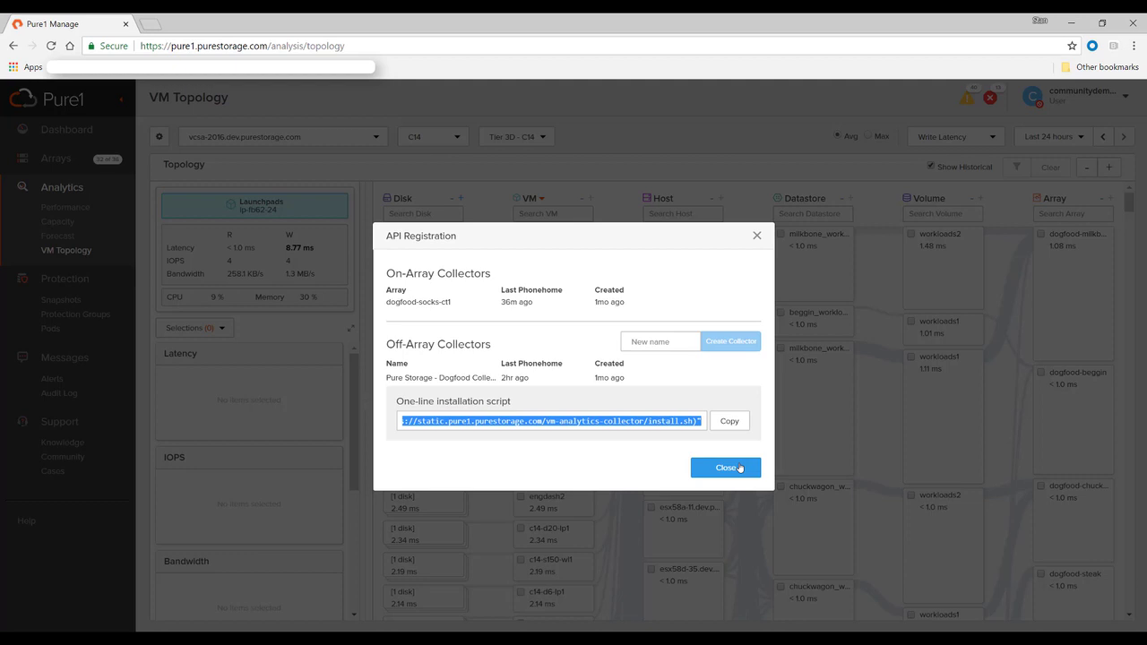
pyautogui.click(740, 468)
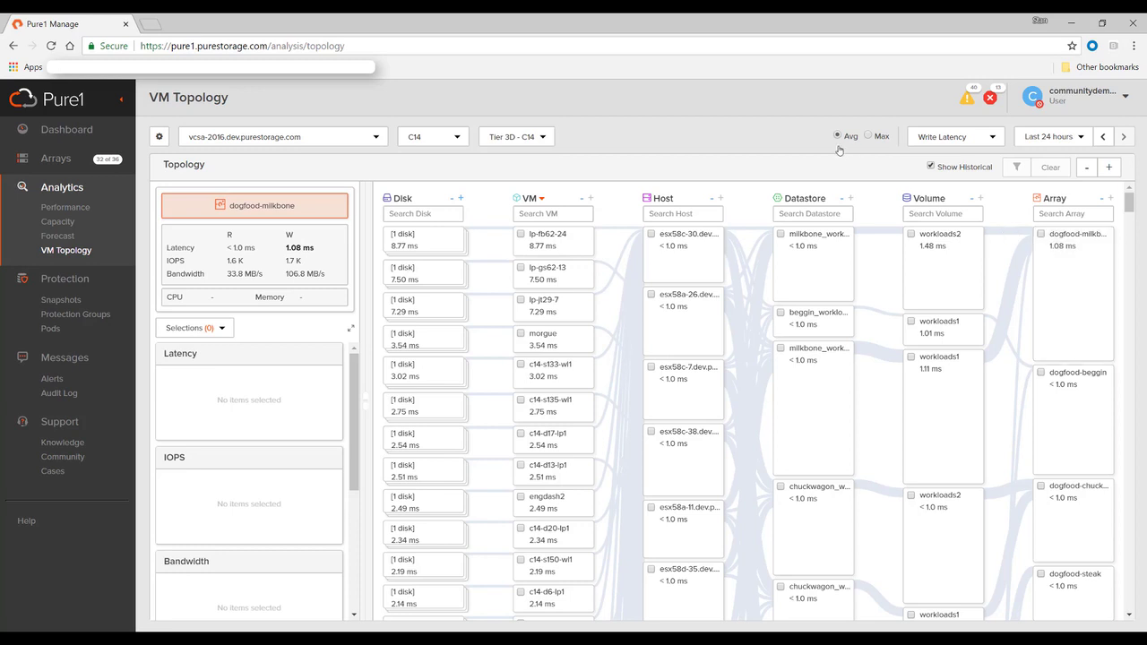
# - Highlight the topology path of VM lp-gs62-13, then that of array dogfood-milkbone, and clear the highlighting
pyautogui.click(557, 273)
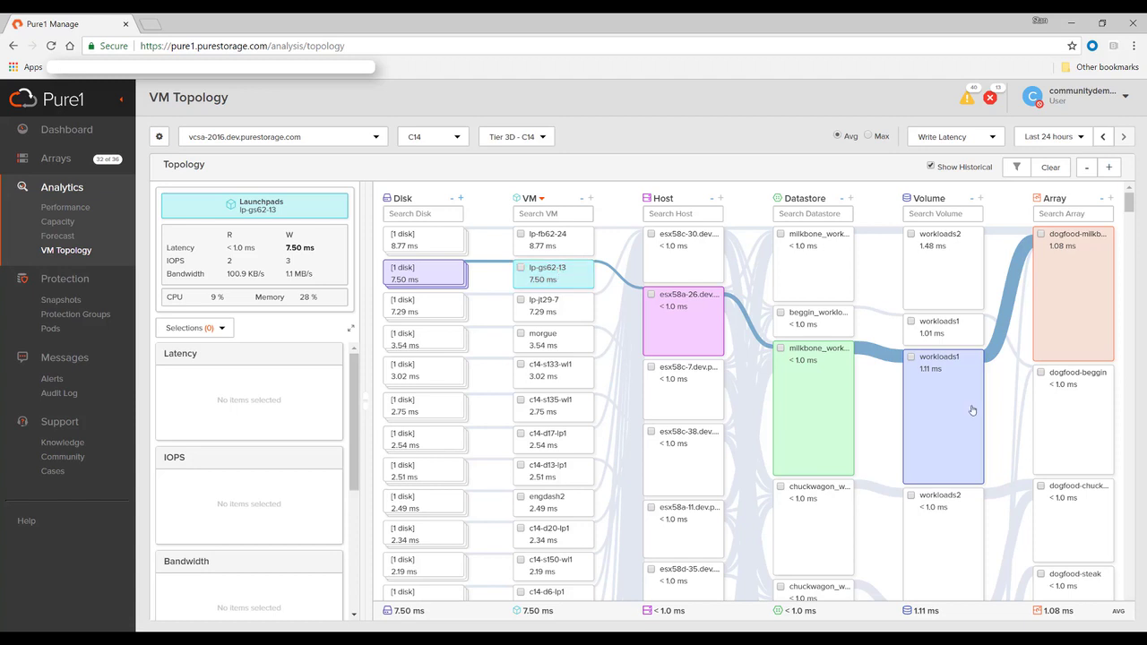
pyautogui.click(1089, 266)
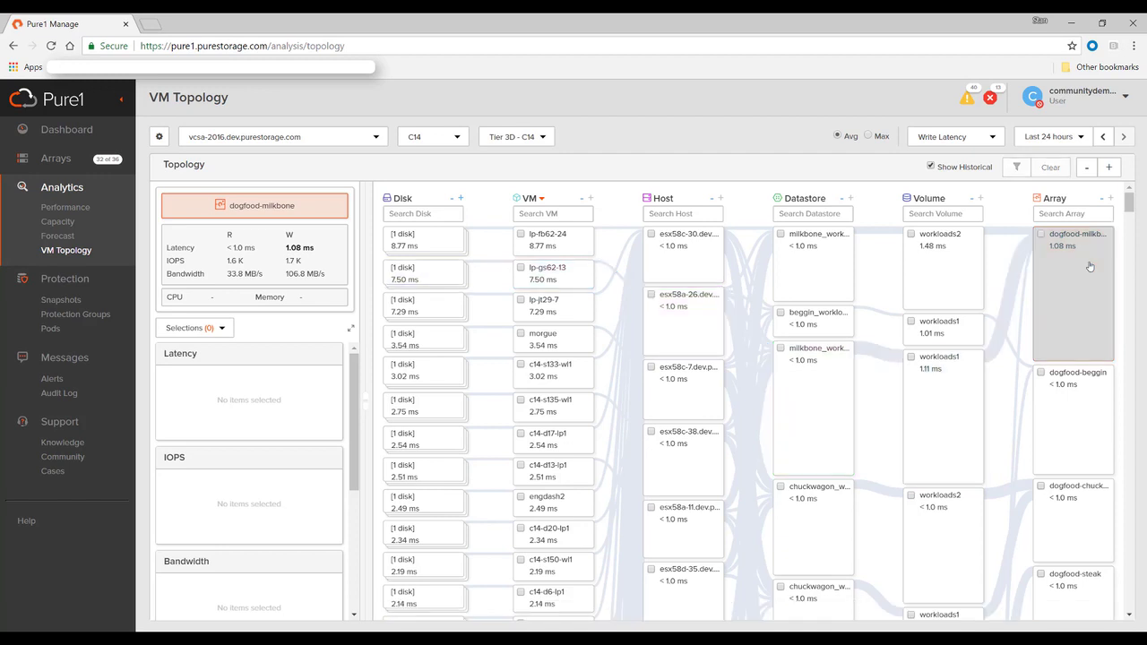
pyautogui.click(1090, 266)
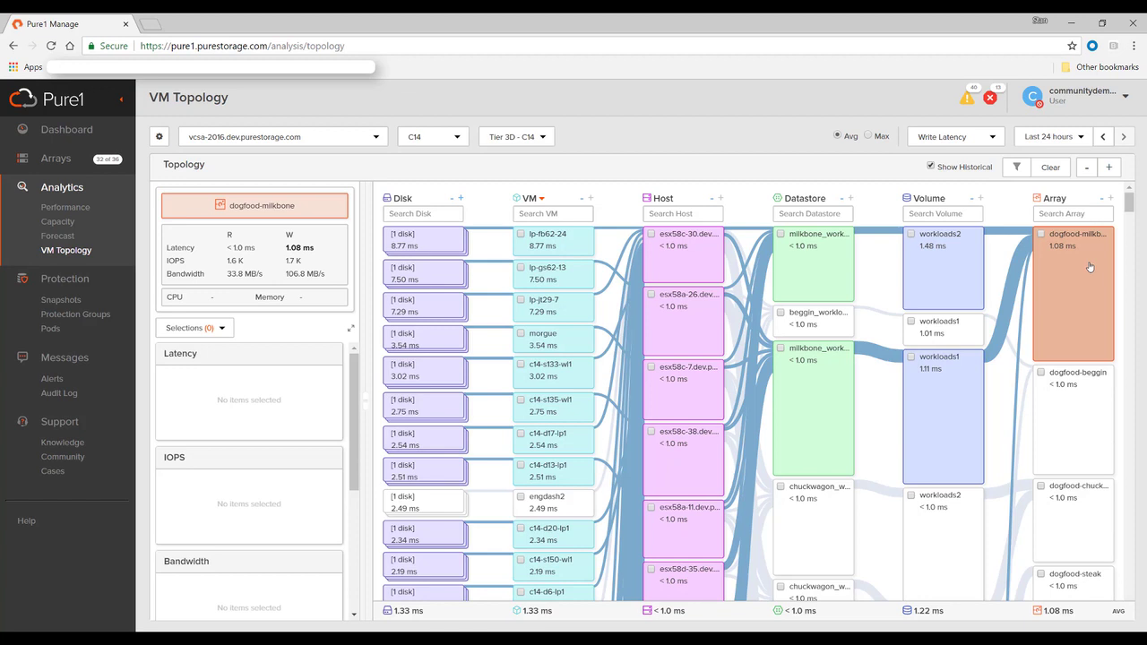
pyautogui.click(1090, 266)
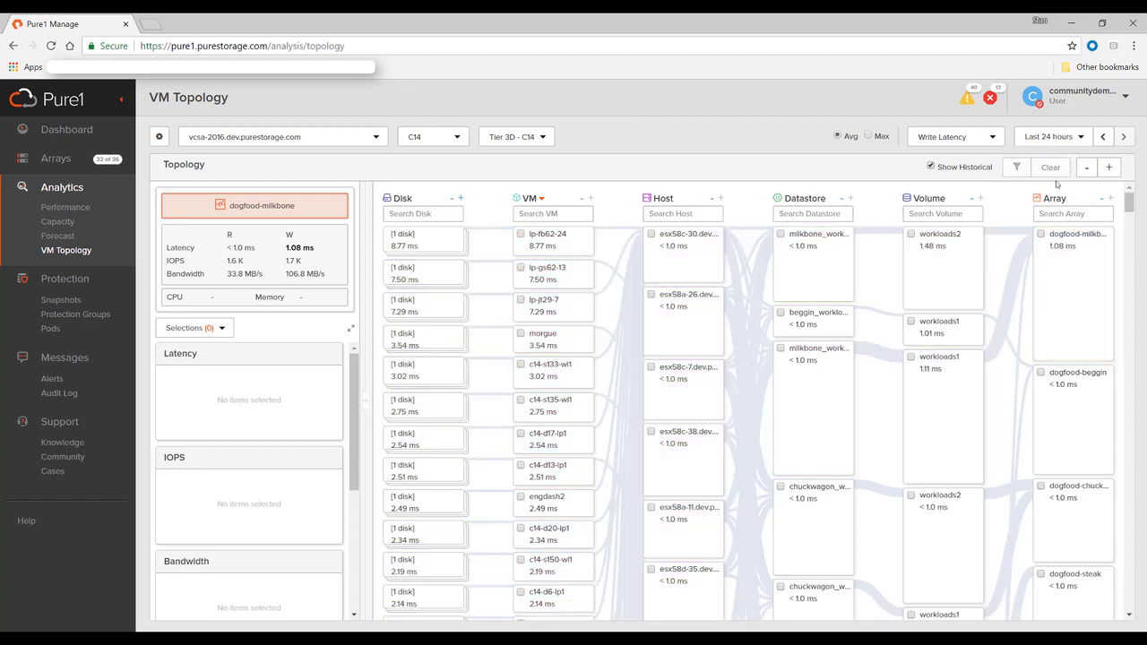
# - Set the topology metric to Total IOPs and sort the VMs in ascending order to examine the least active ones
pyautogui.click(991, 138)
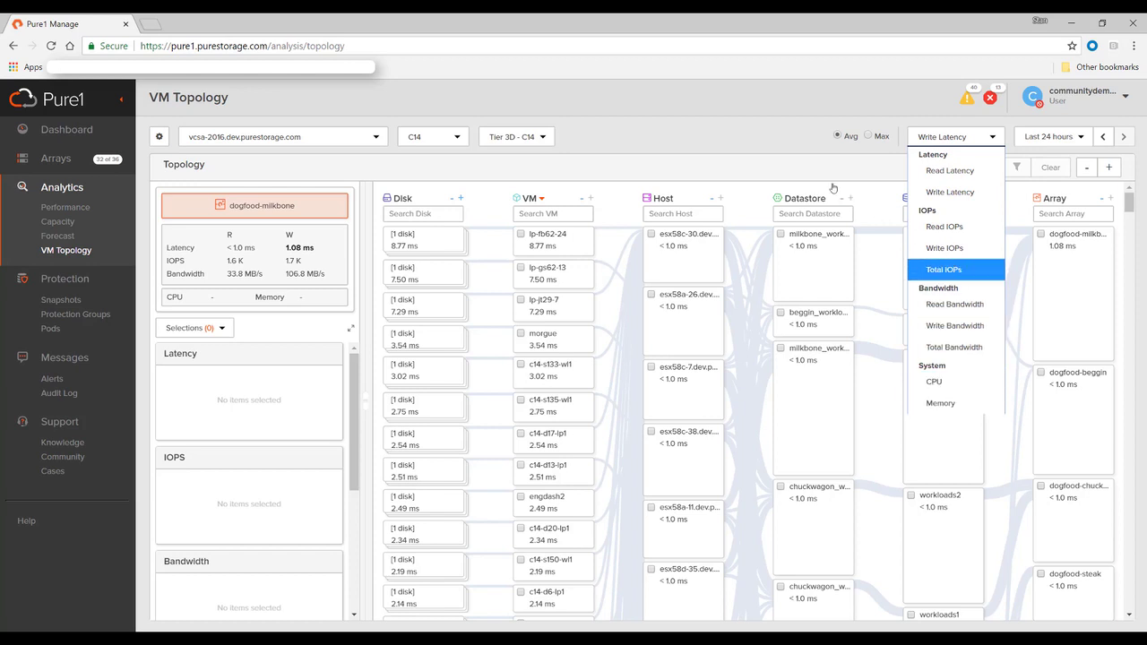
pyautogui.press('Return')
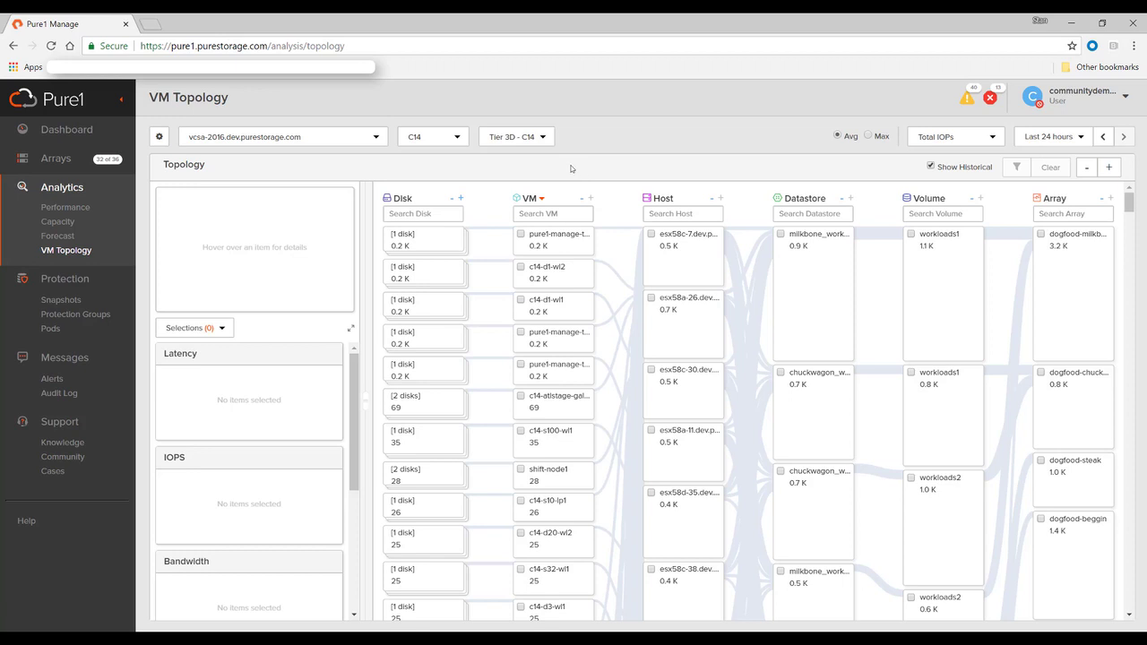
pyautogui.moveTo(561, 233)
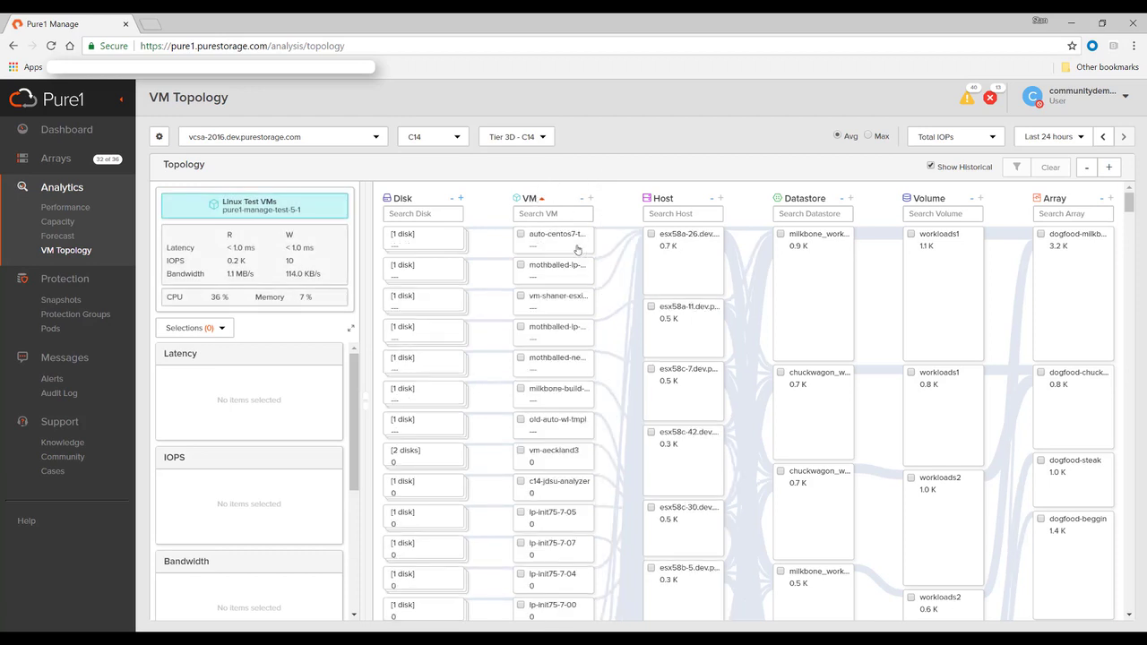
pyautogui.moveTo(565, 429)
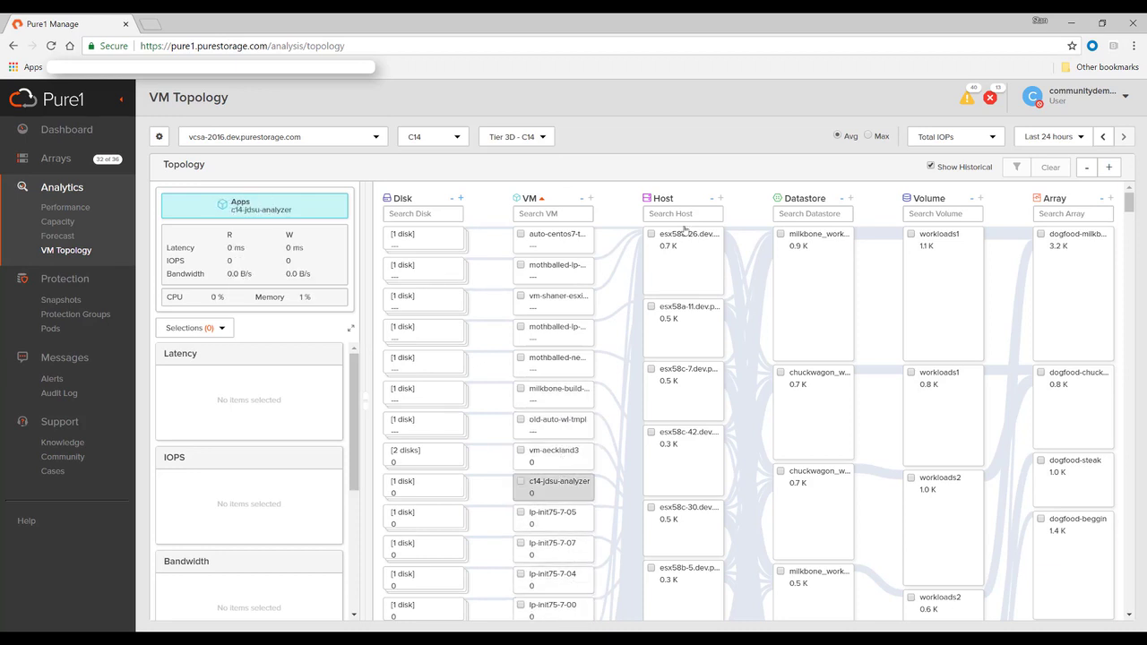
# - Set the topology metric to Write Latency and sort the VMs in descending order
pyautogui.click(1081, 141)
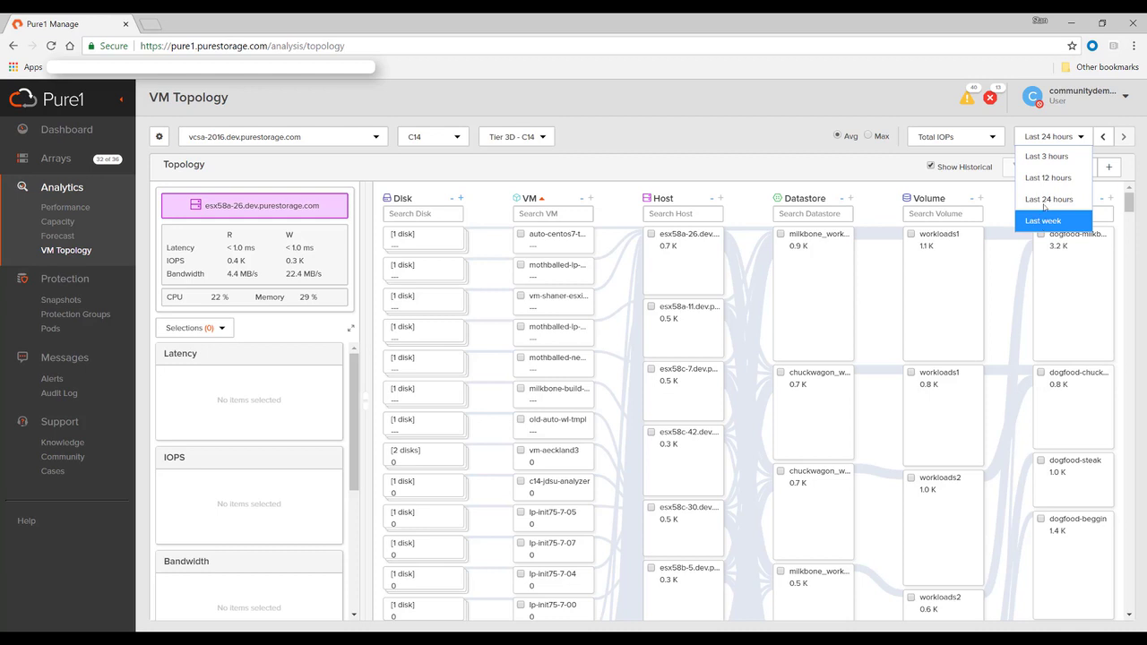
pyautogui.click(715, 147)
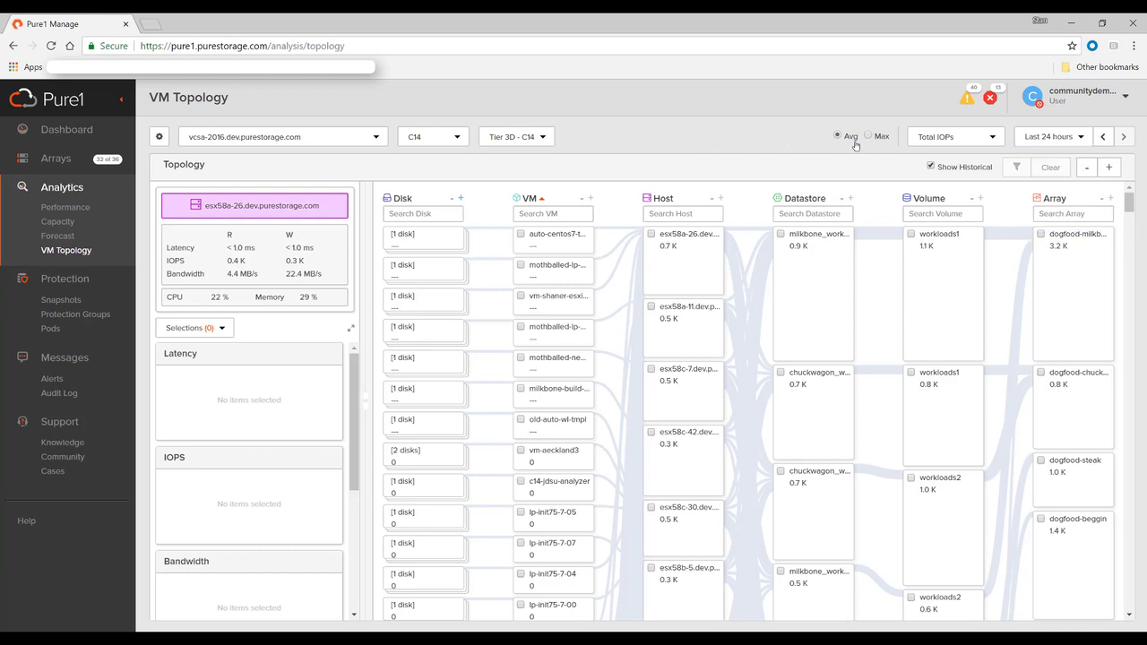
pyautogui.click(953, 138)
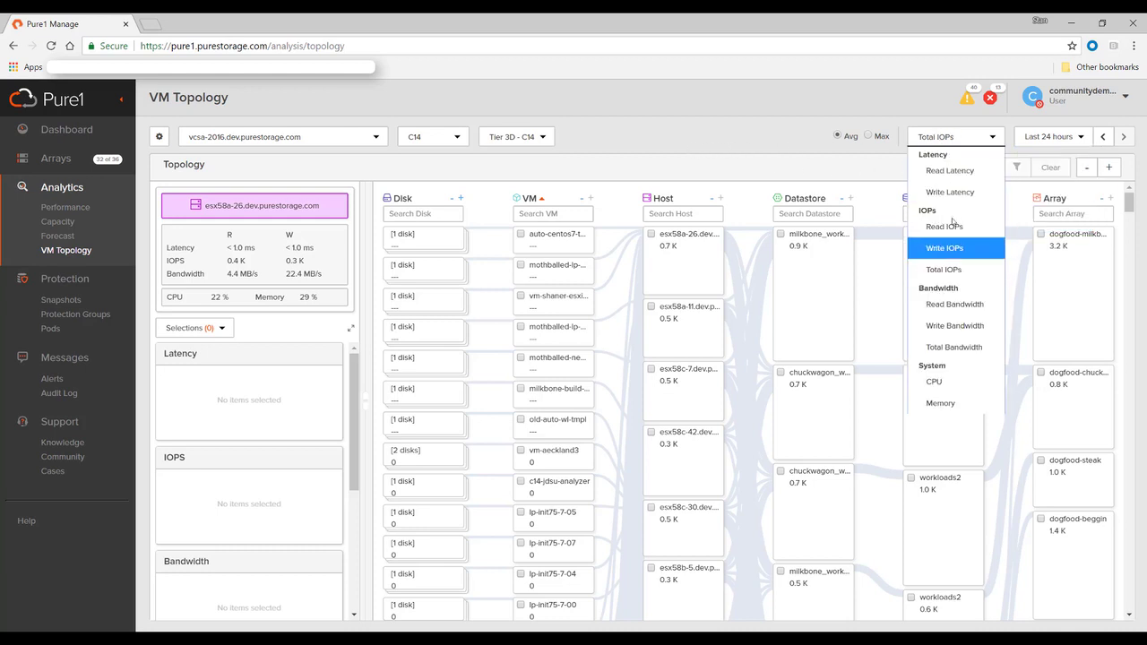
pyautogui.click(726, 129)
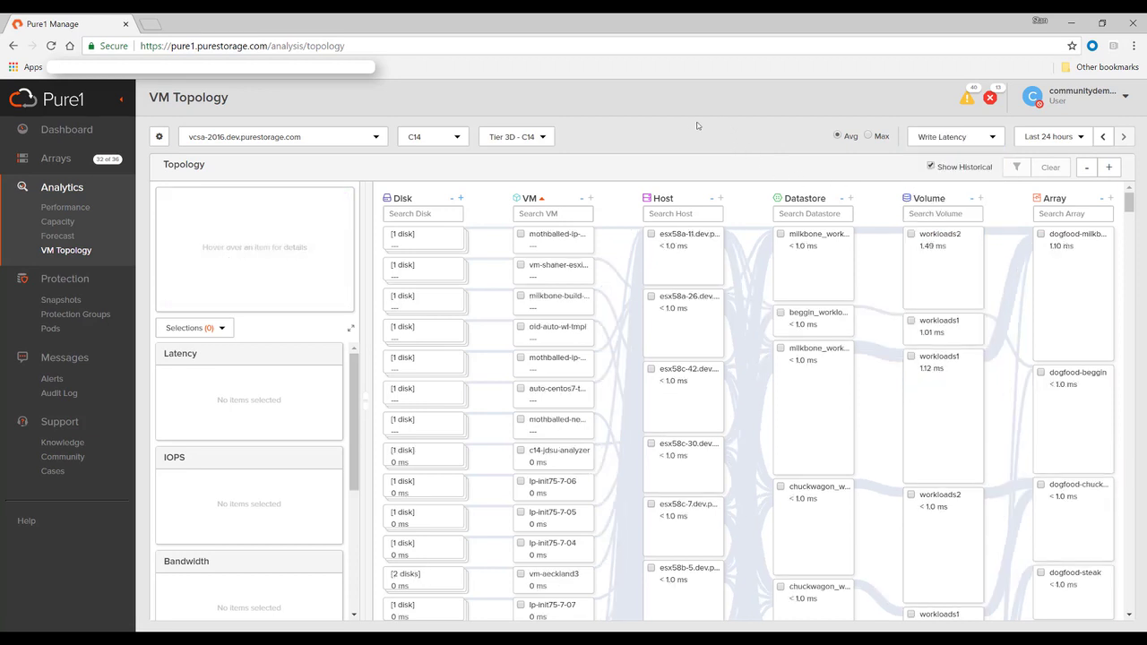
pyautogui.click(533, 199)
# - Highlight the path of VM lp-fb62-24 and filter the topology to show only that path
pyautogui.moveTo(561, 238)
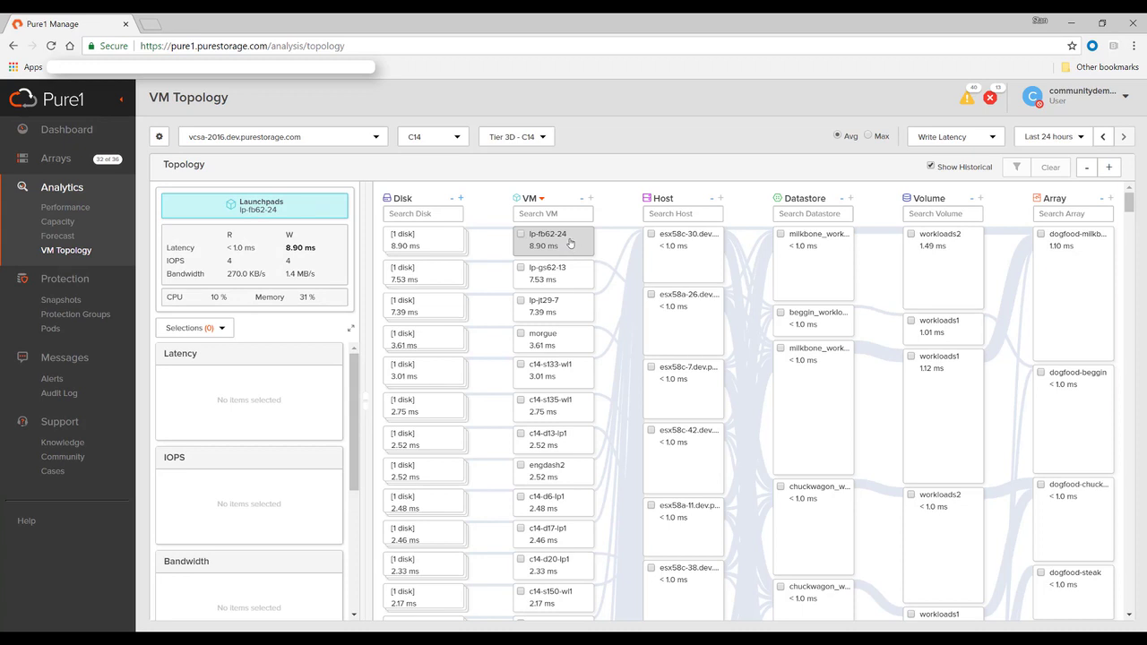
pyautogui.click(569, 243)
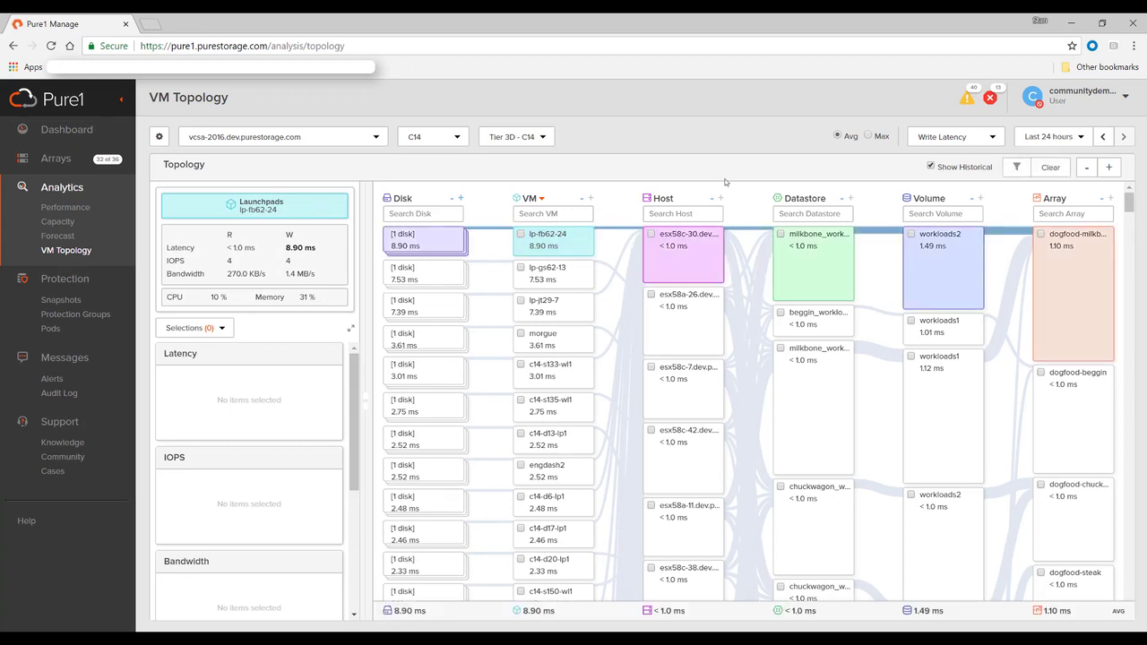
pyautogui.click(1021, 168)
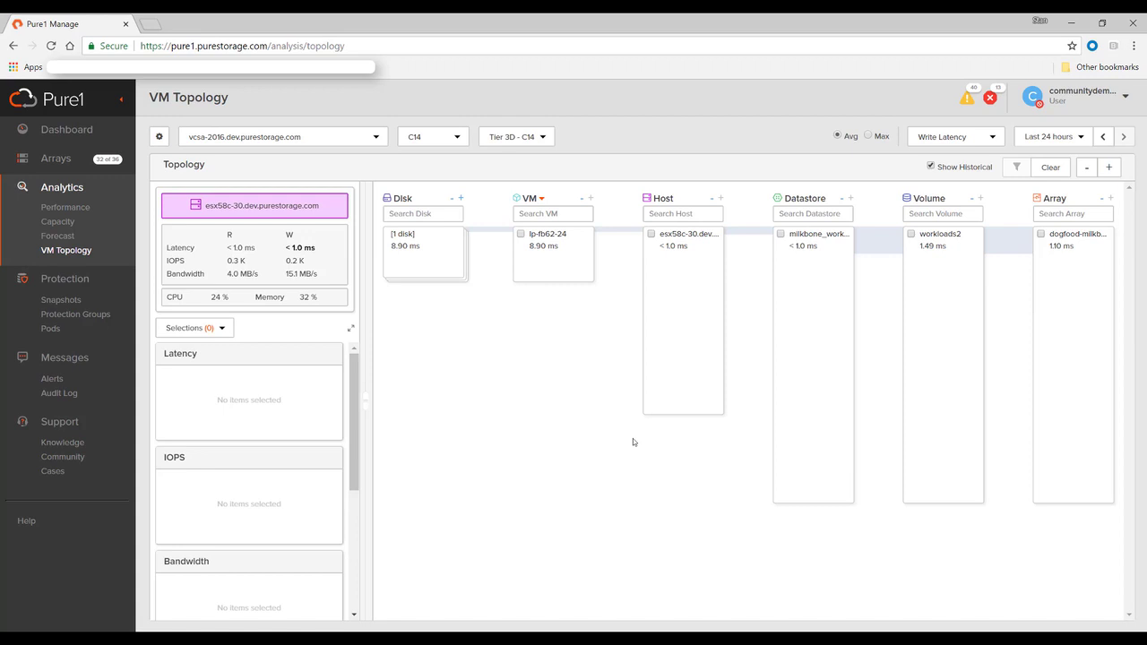
# - Chart the performance of VM lp-fb62-24 and narrow the time range to its IOPS spike, Sep 17, 8:00 AM to 9:59 AM
pyautogui.click(520, 234)
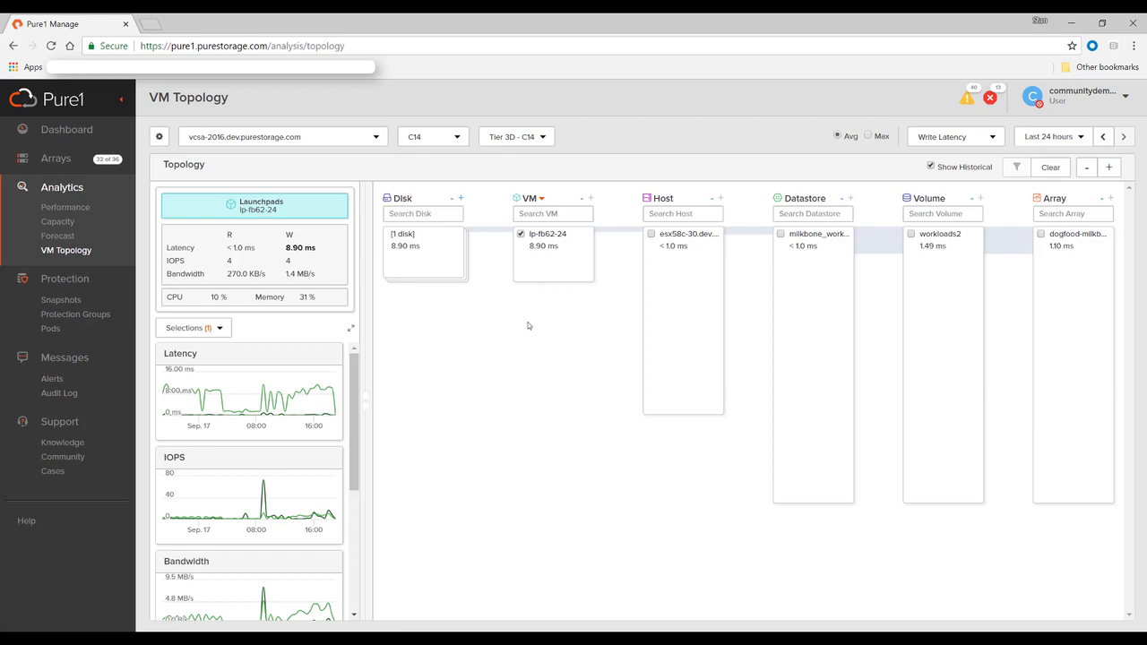
pyautogui.moveTo(264, 384)
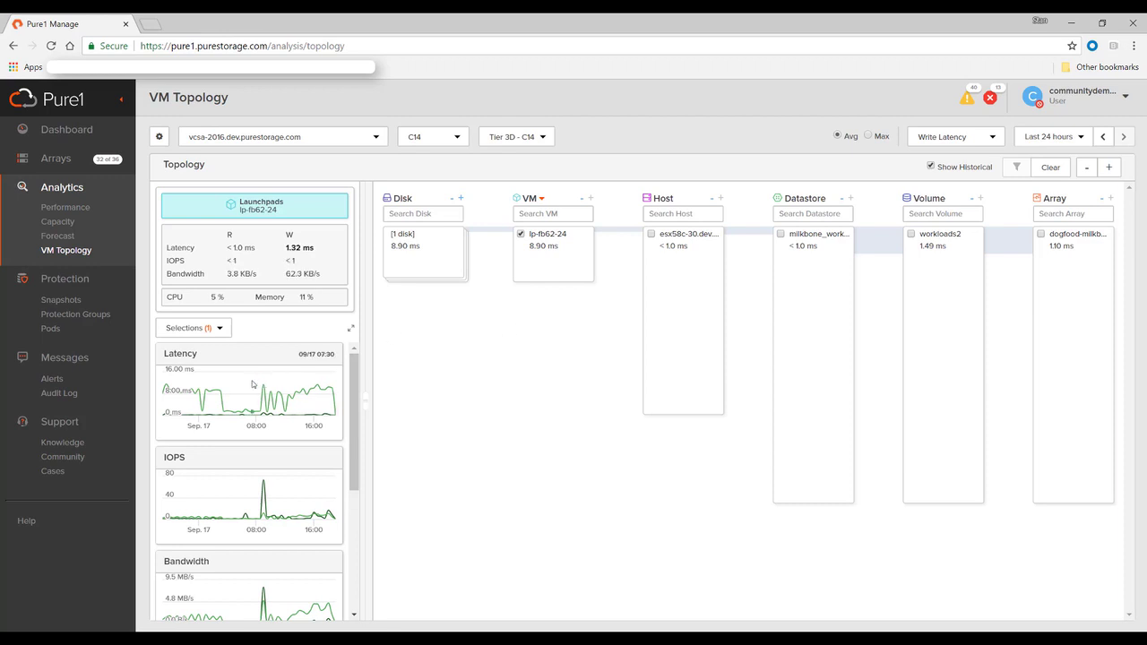
pyautogui.scroll(-5, 250, 383)
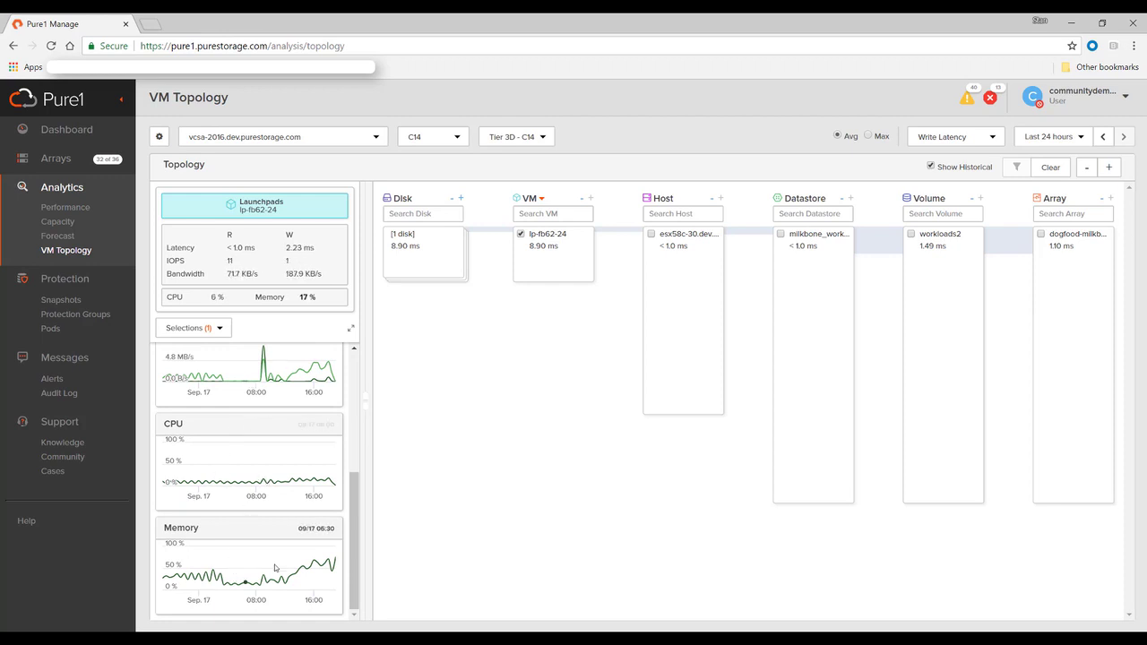
pyautogui.scroll(2, 274, 552)
pyautogui.scroll(3, 274, 552)
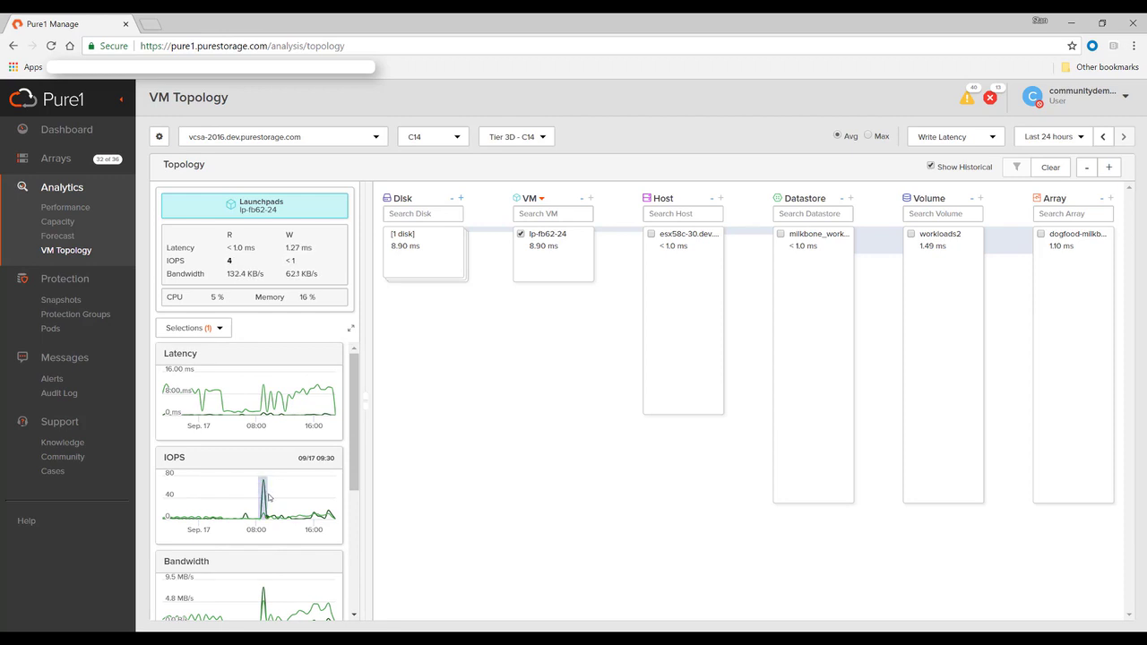
pyautogui.click(269, 495)
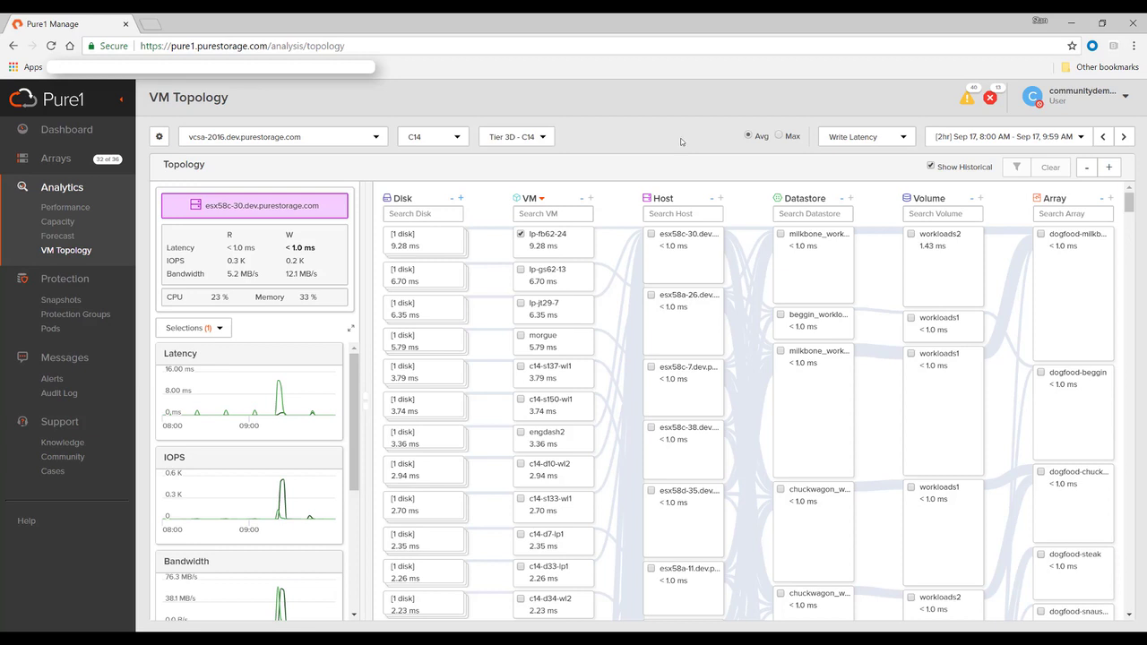
# - Search the VMs for "lp" and clear the search
pyautogui.click(562, 213)
pyautogui.click(563, 214)
pyautogui.write('lp')
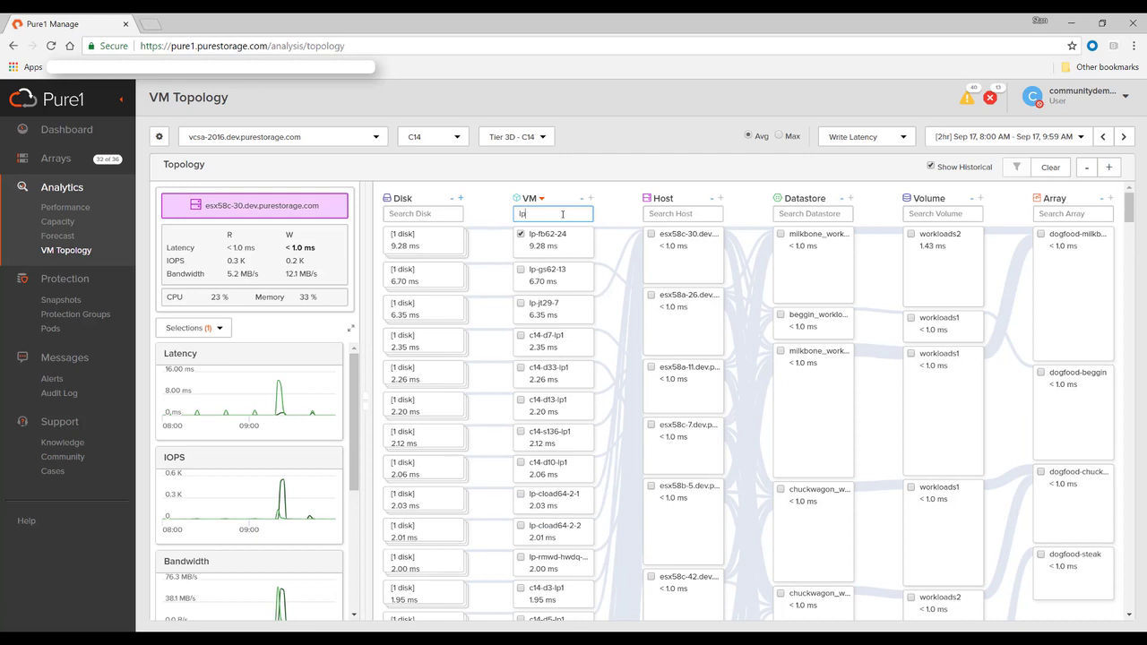
pyautogui.press('BackSpace')
pyautogui.press('BackSpace')
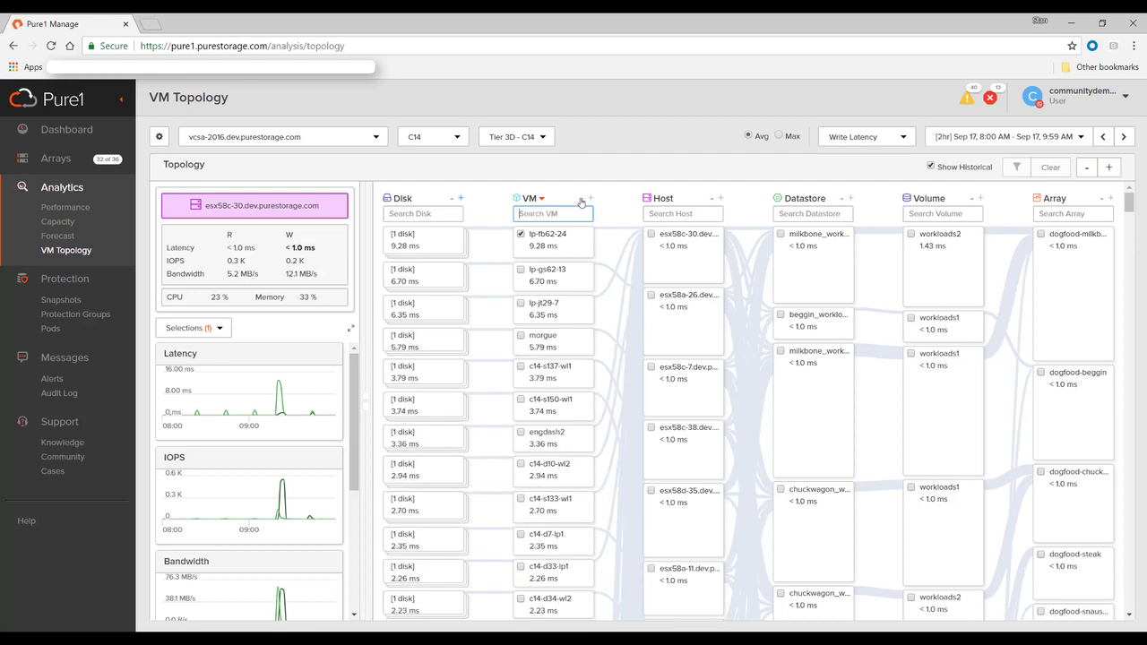
# - Collapse the topology into aggregate groups, then highlight the group of all VMs and expand every level down to individual hard disks
pyautogui.click(581, 202)
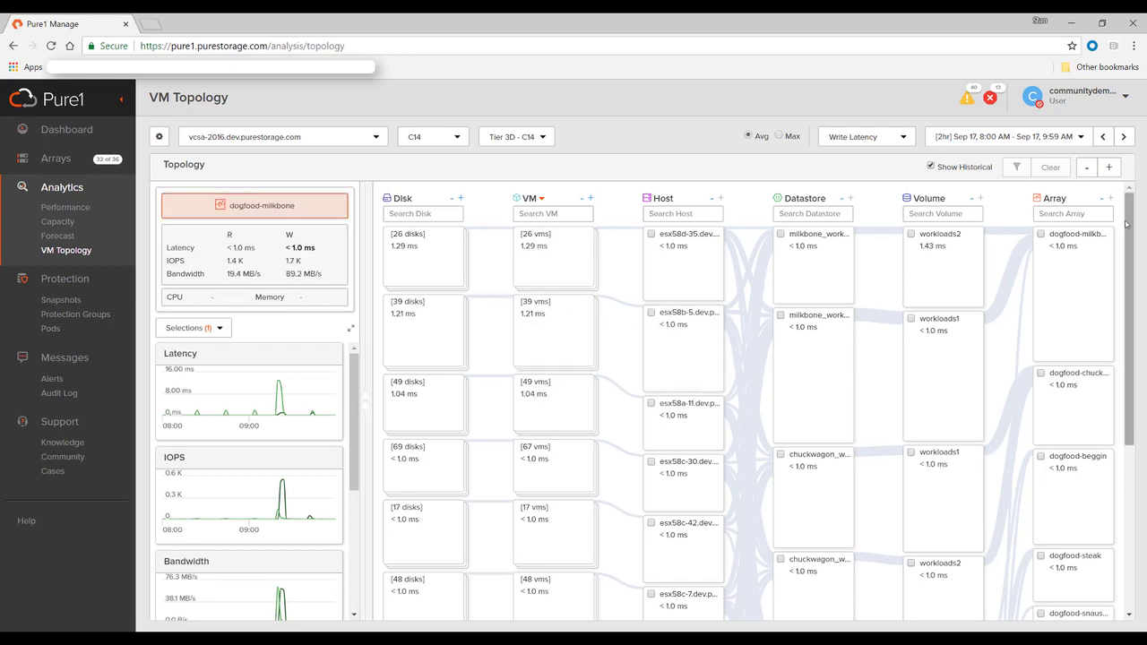
pyautogui.click(1087, 171)
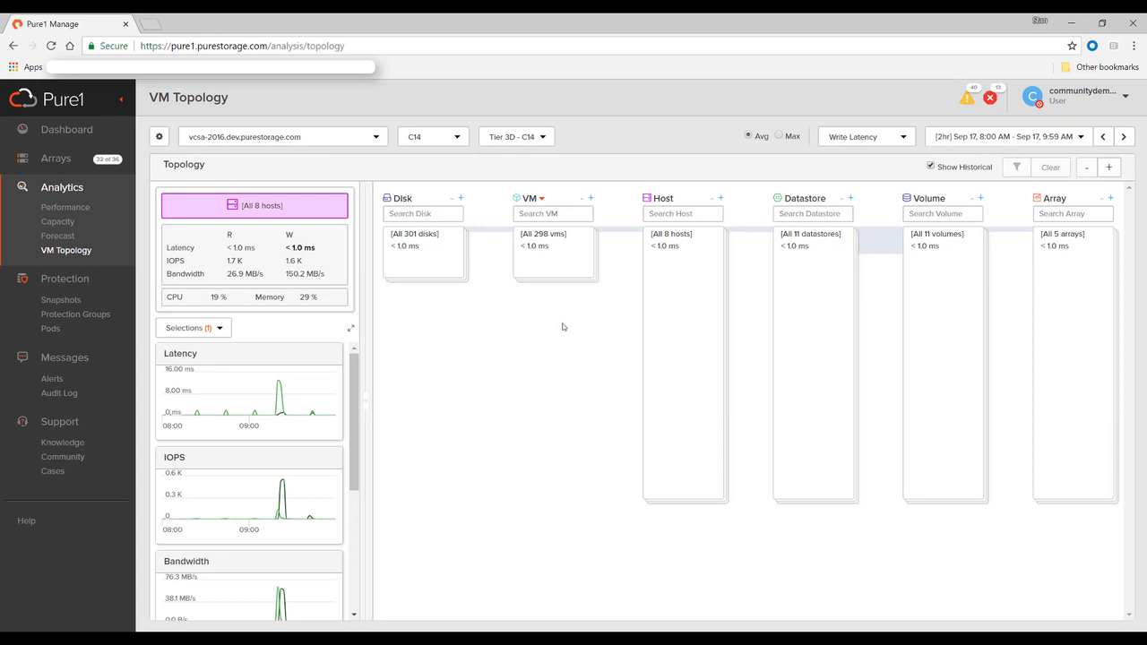
pyautogui.click(570, 270)
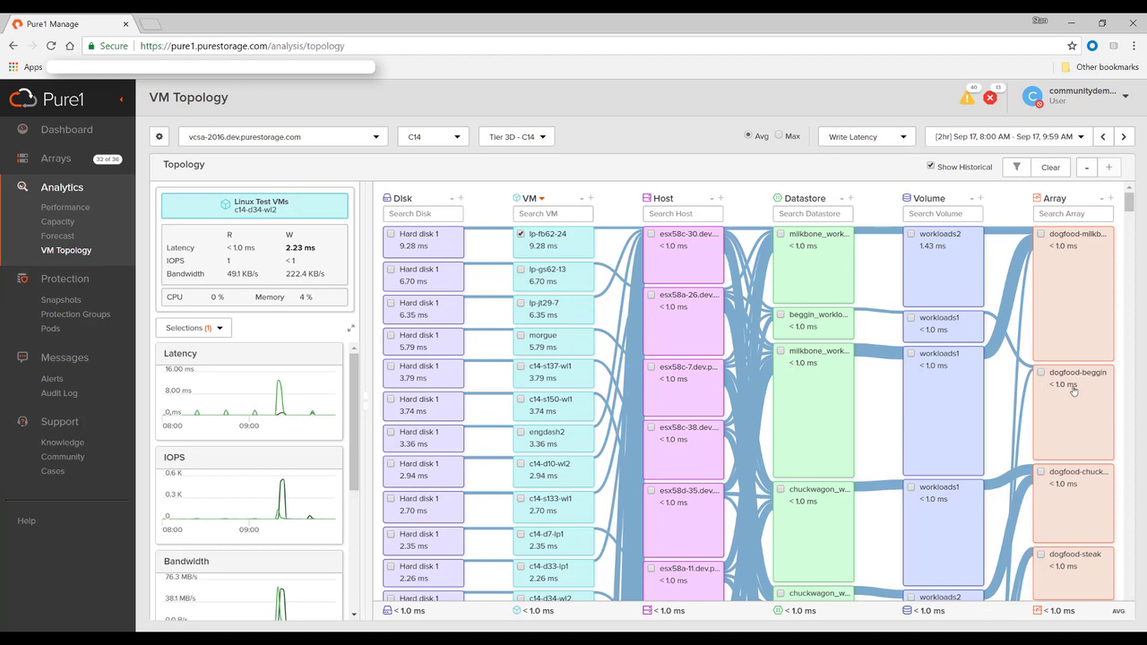
# - Set the topology metric to Total Bandwidth and remove array dogfood-milkbone from the highlighted paths
pyautogui.click(868, 139)
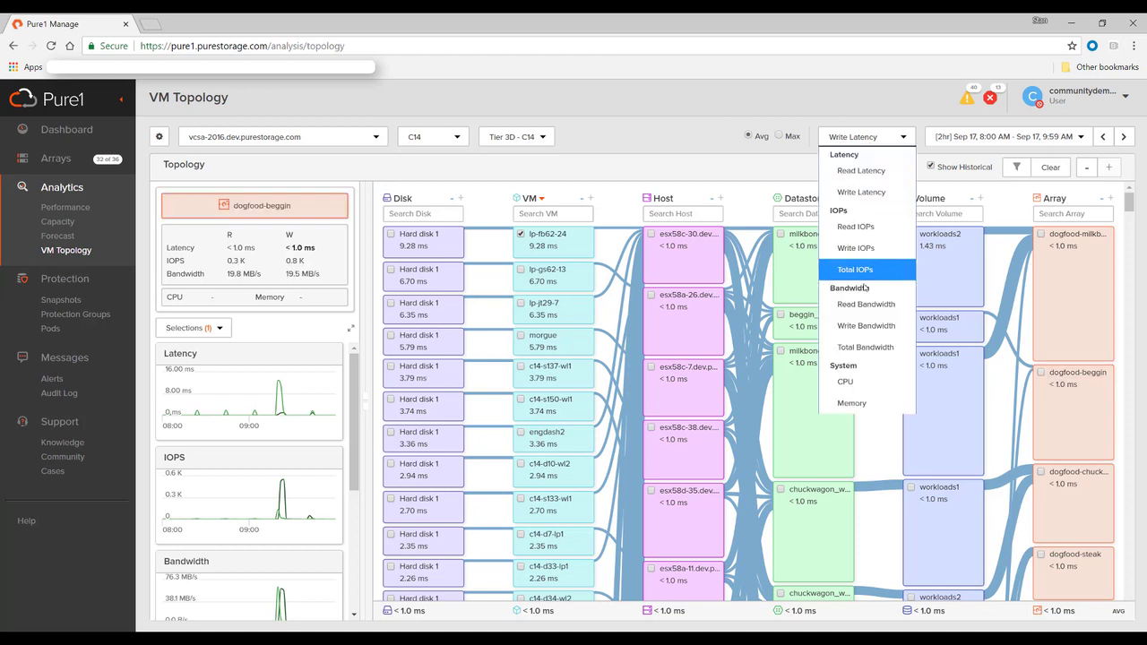
pyautogui.click(865, 346)
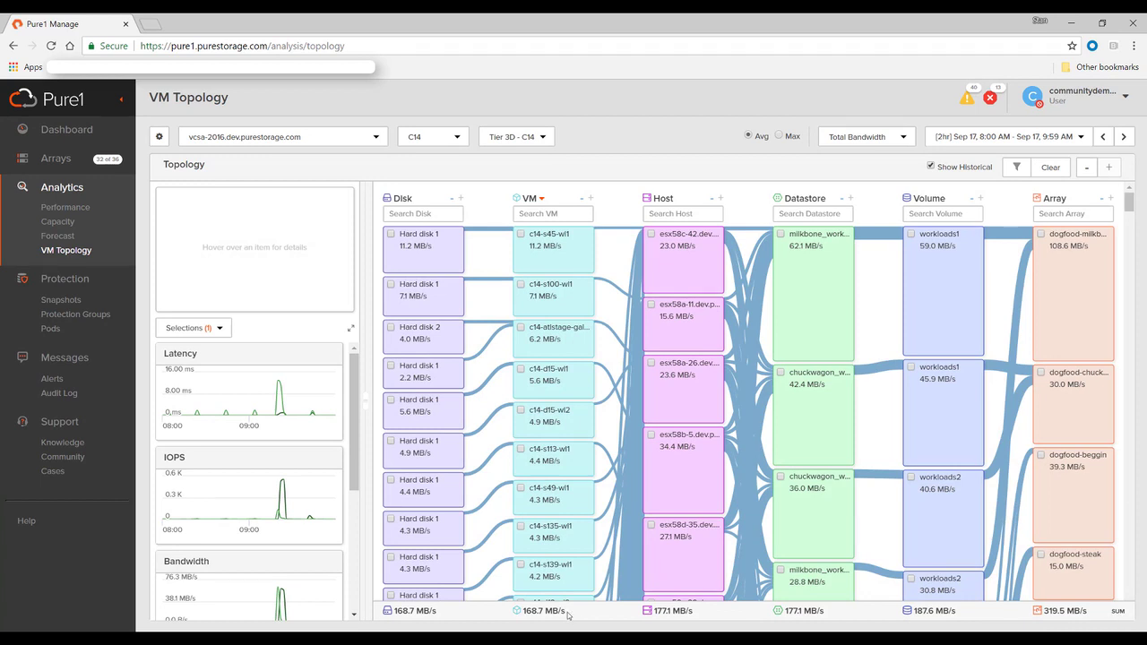
pyautogui.click(1082, 305)
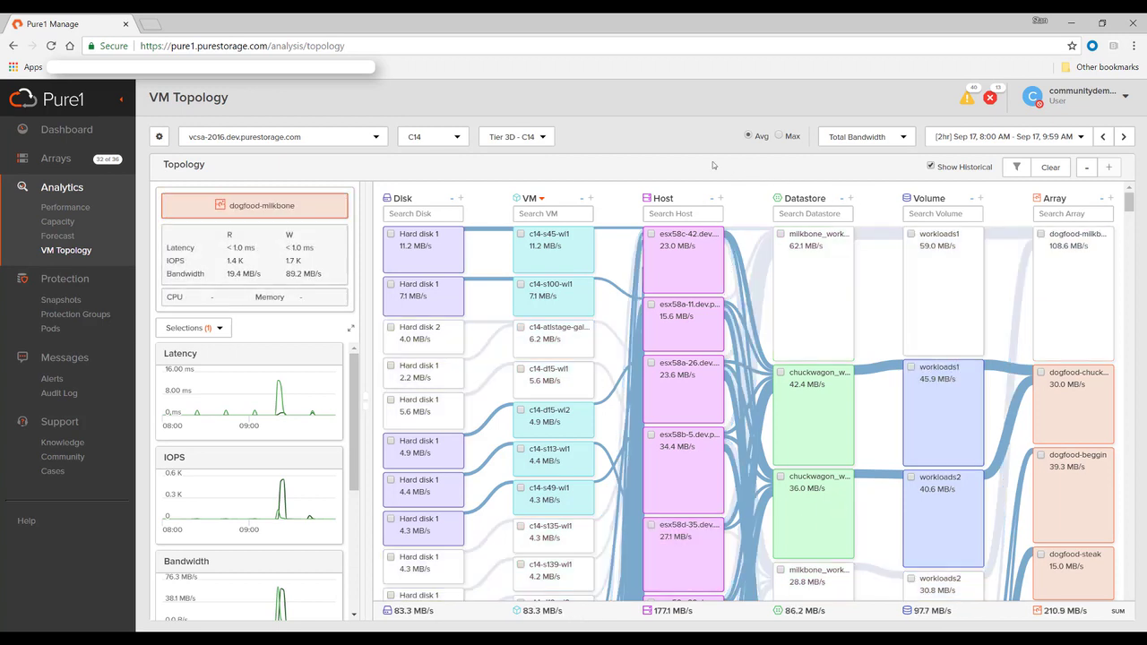